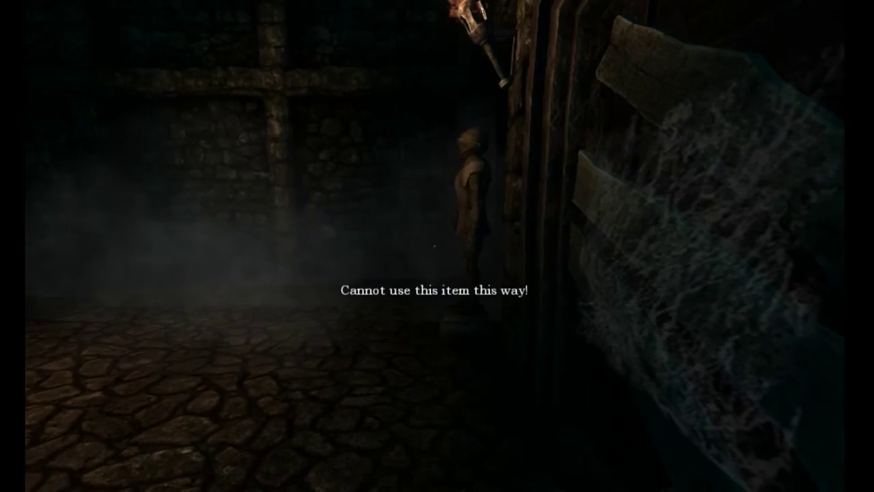
{"action": "key", "text": "w"}
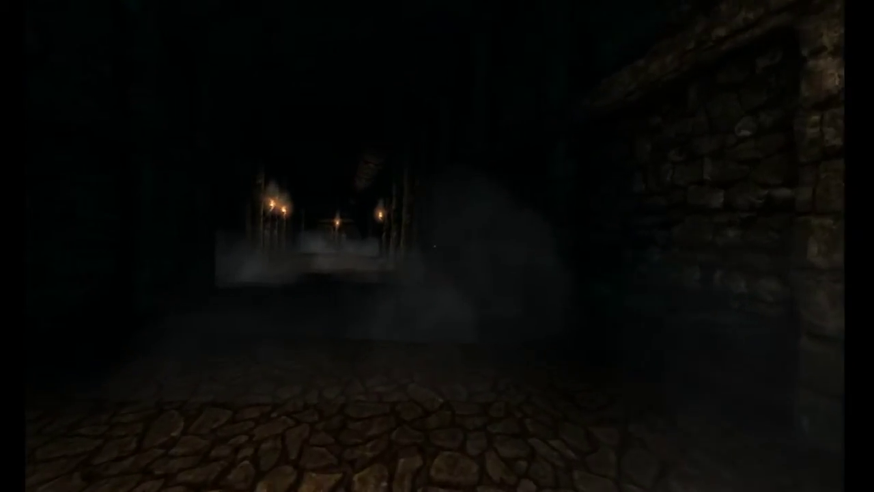
{"action": "key", "text": "w"}
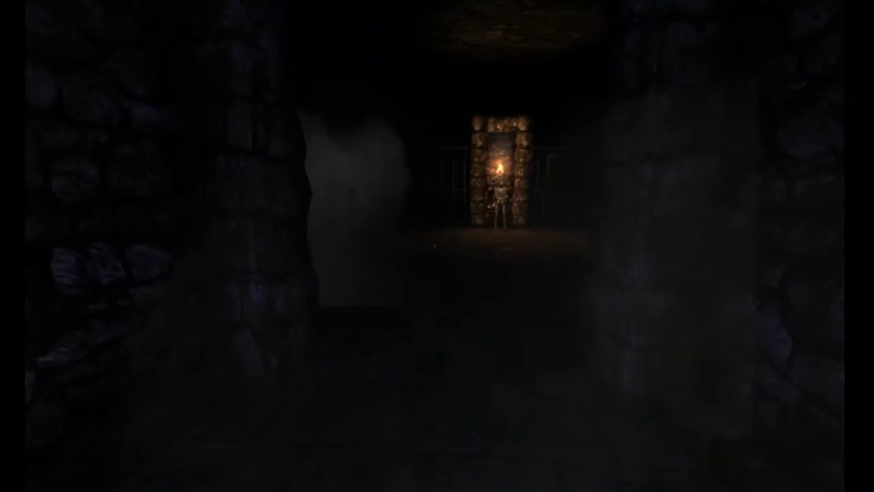
{"action": "key", "text": "w"}
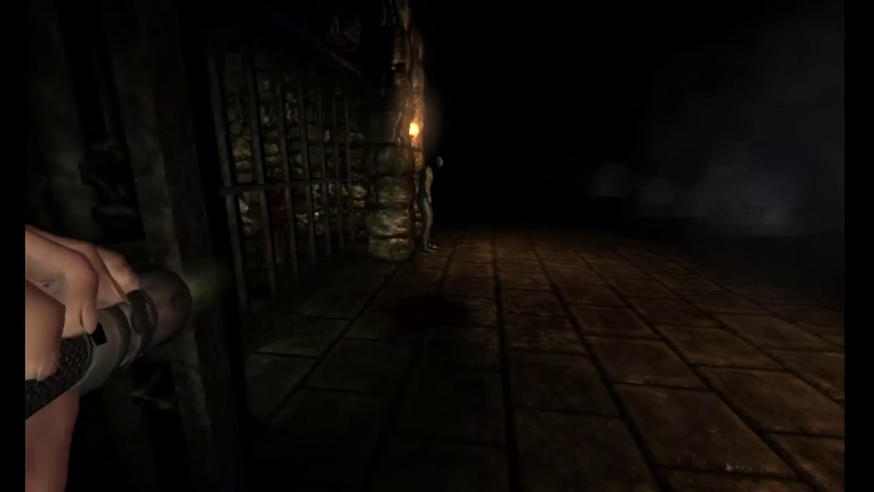
{"action": "key", "text": "f"}
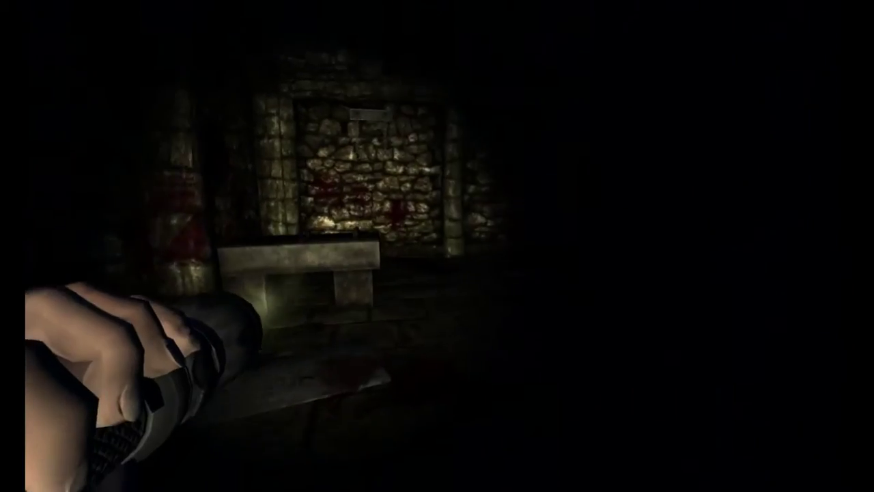
{"action": "key", "text": "f"}
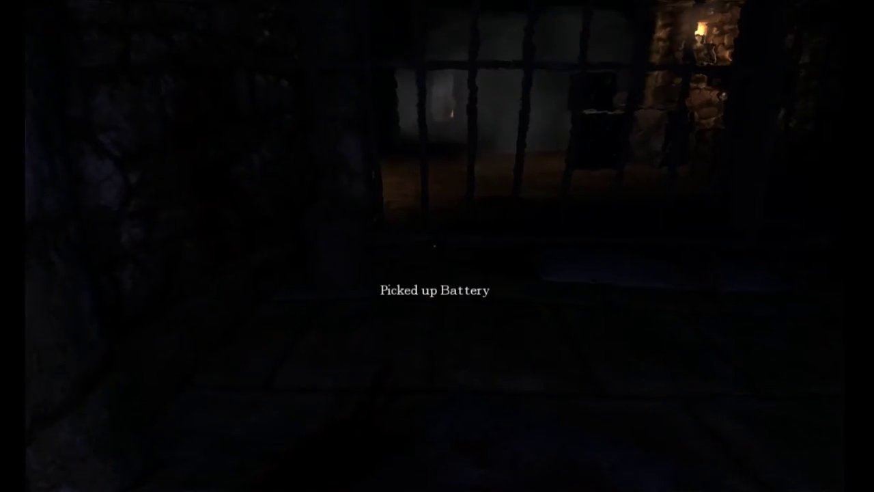
{"action": "key", "text": "Tab"}
{"action": "key", "text": "Tab"}
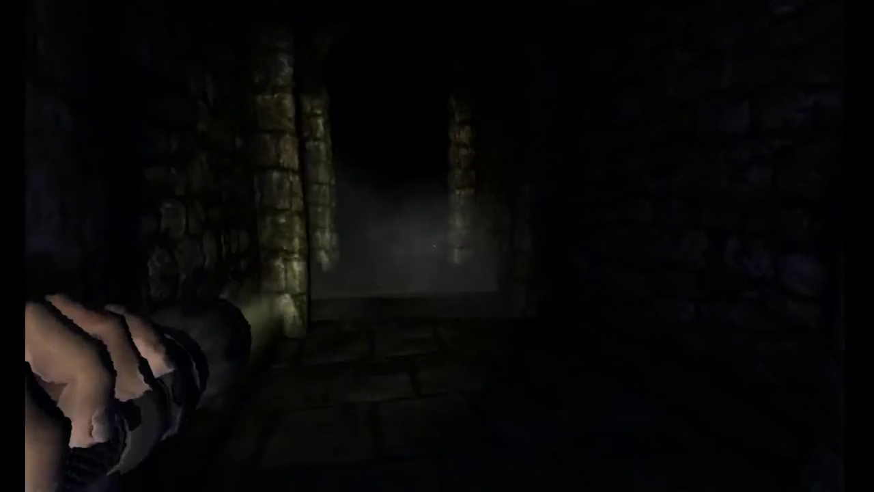
{"action": "key", "text": "w"}
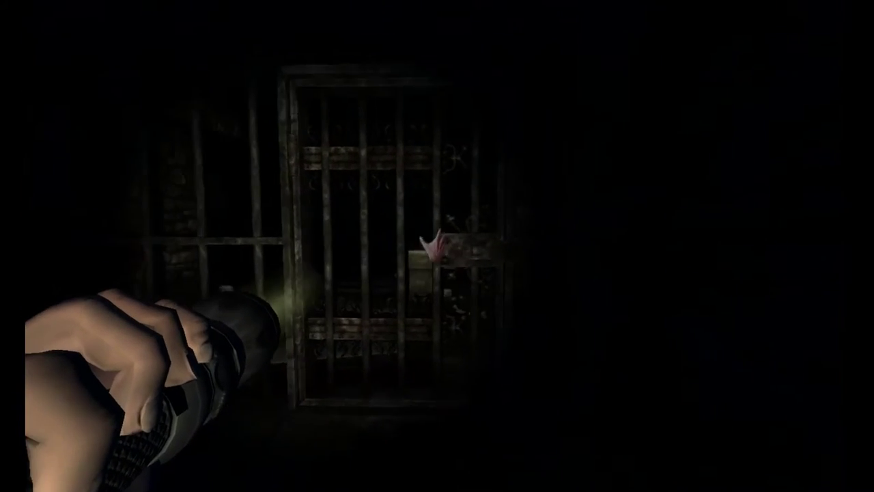
{"action": "key", "text": "w"}
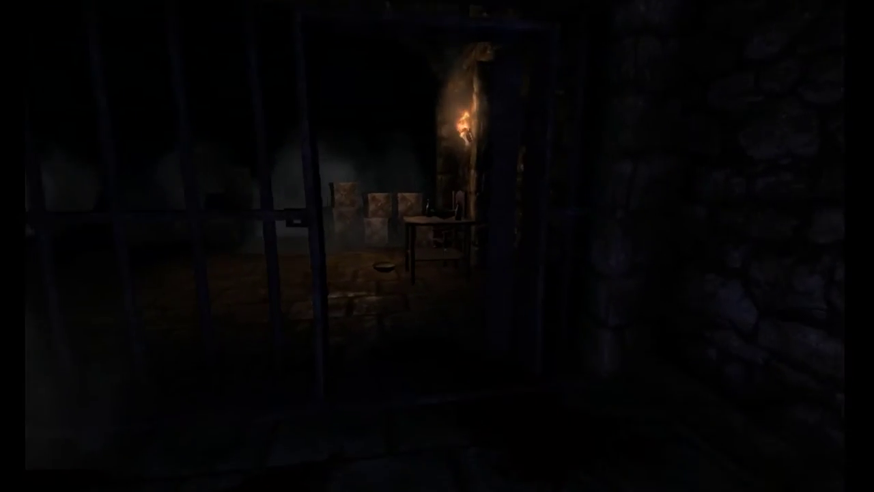
{"action": "key", "text": "w"}
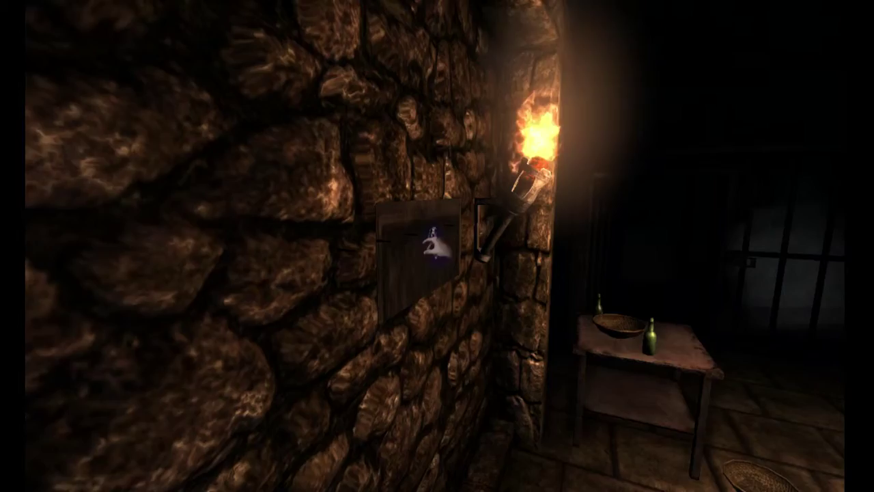
{"action": "left_click", "coordinate": [437, 246]}
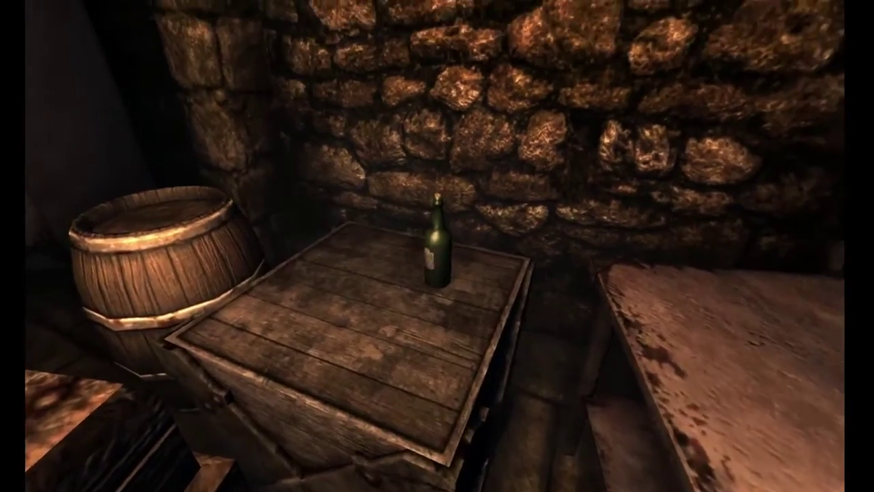
{"action": "left_click", "coordinate": [437, 246]}
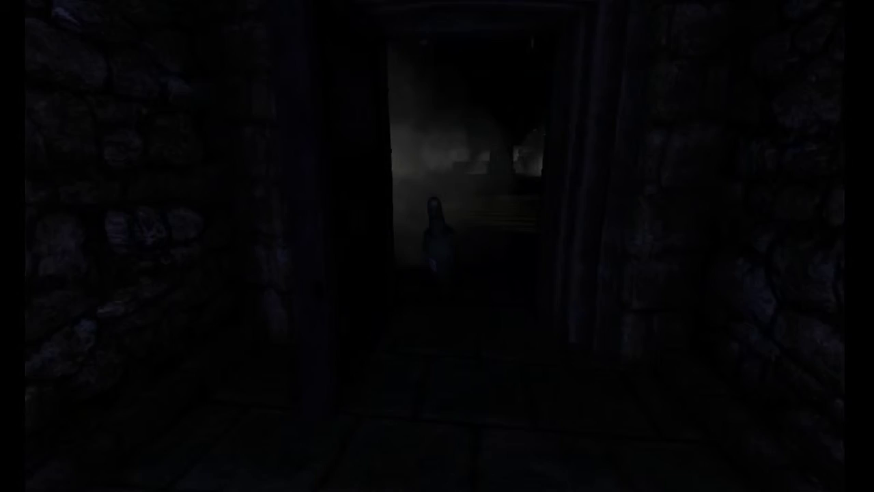
{"action": "key", "text": "w"}
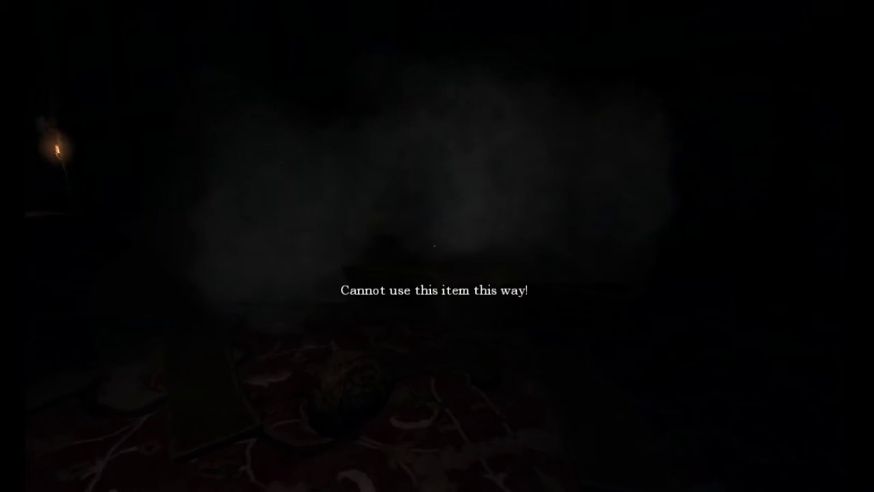
{"action": "key", "text": "f"}
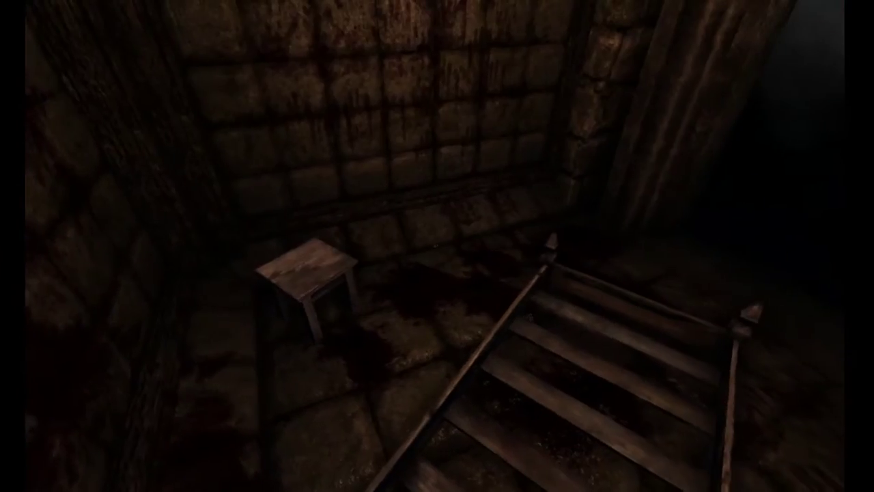
{"action": "key", "text": "w"}
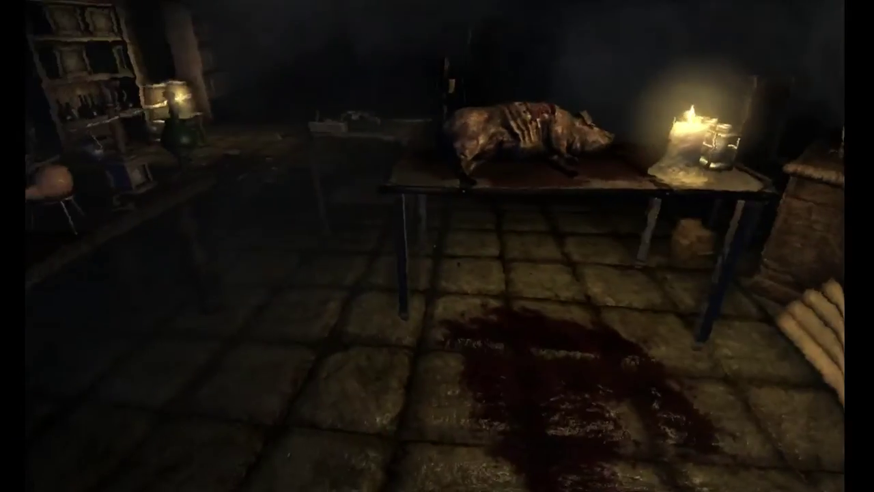
{"action": "key", "text": "w"}
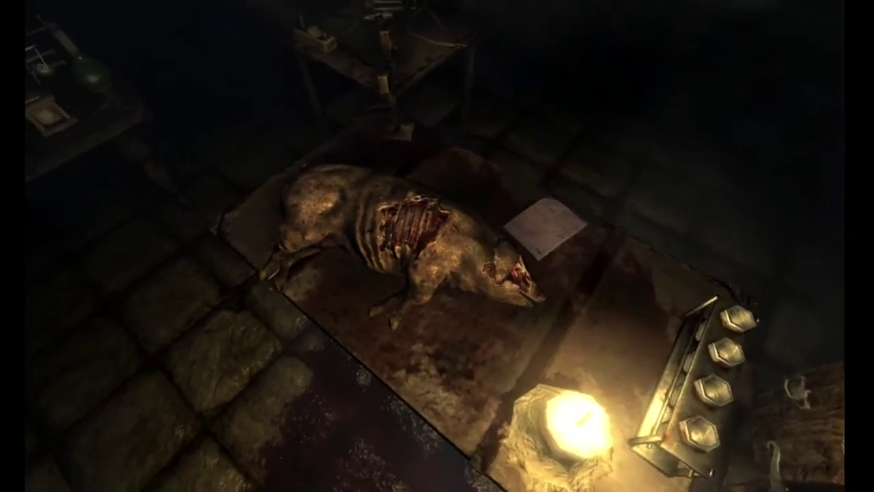
{"action": "left_click_drag", "start_coordinate": [437, 246], "coordinate": [437, 246]}
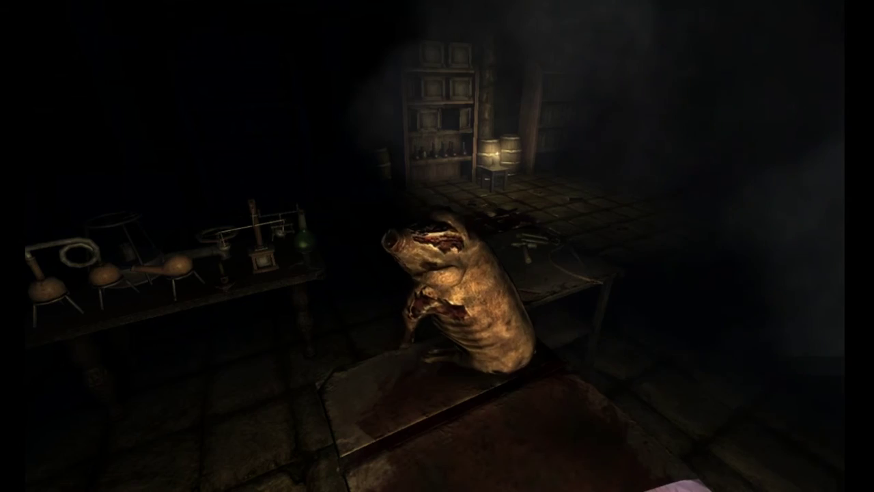
{"action": "left_click_drag", "start_coordinate": [437, 246], "coordinate": [437, 246]}
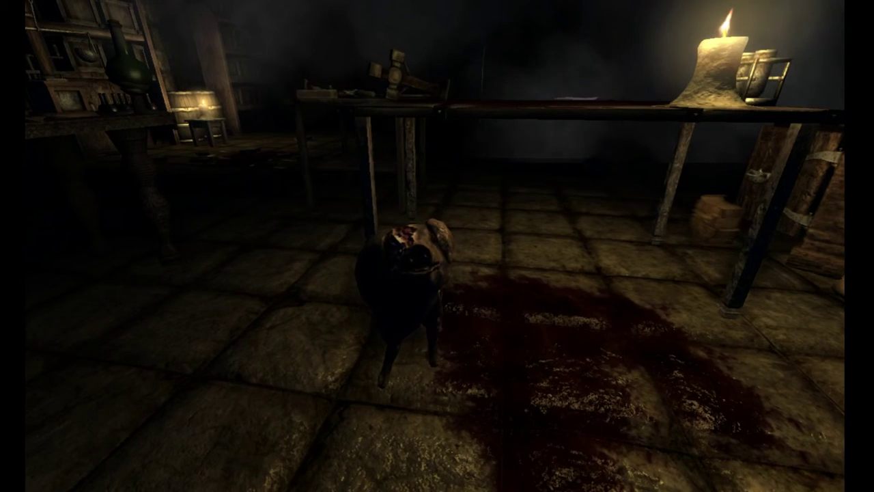
{"action": "left_click_drag", "start_coordinate": [437, 245], "coordinate": [437, 246]}
{"action": "key", "text": "f"}
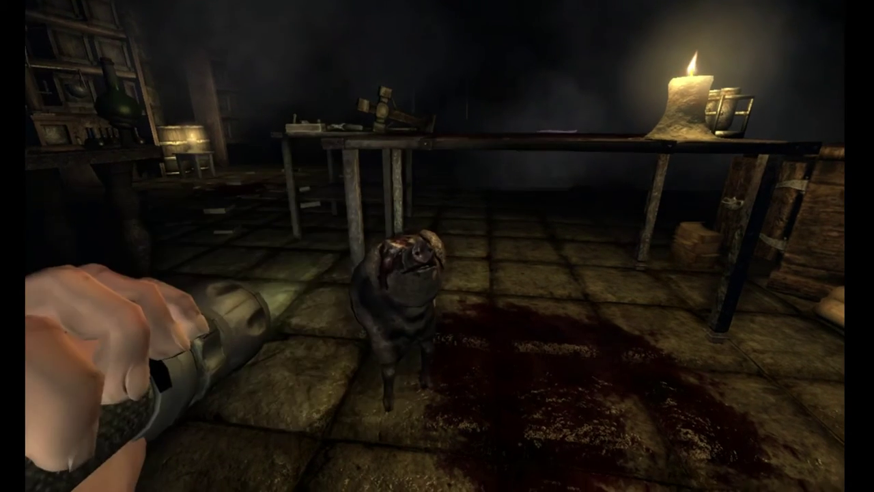
{"action": "key", "text": "w"}
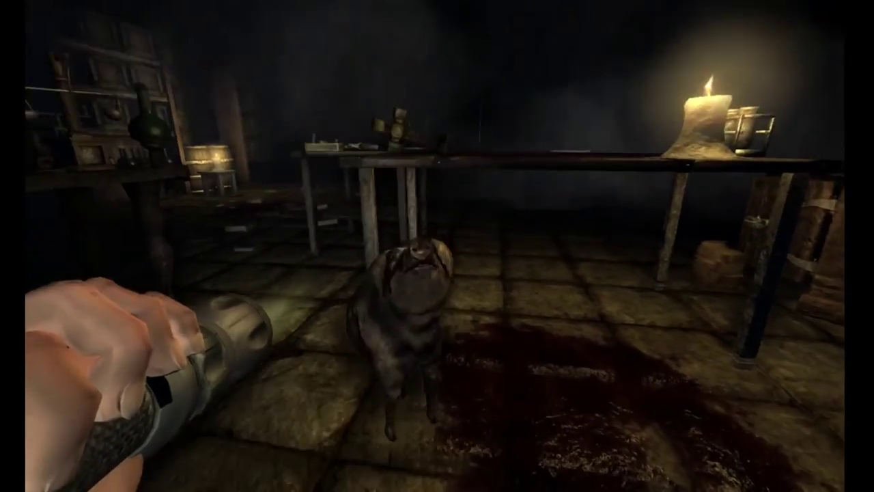
{"action": "left_click_drag", "start_coordinate": [437, 246], "coordinate": [437, 246]}
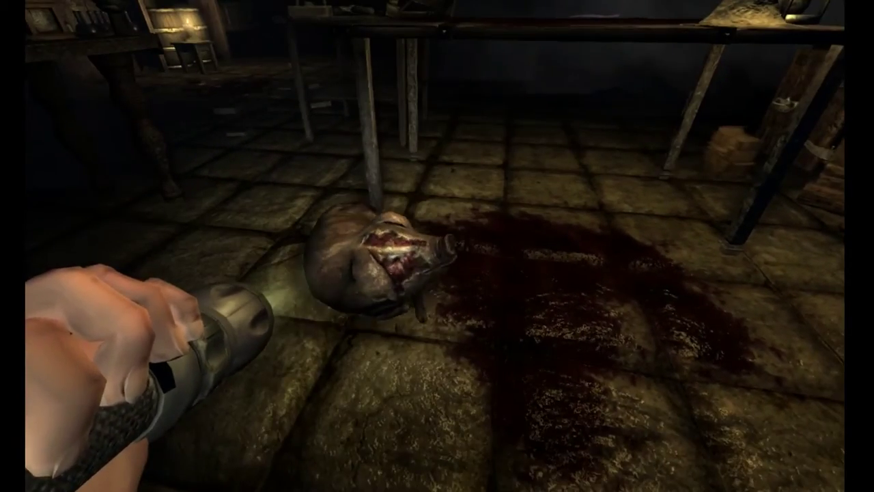